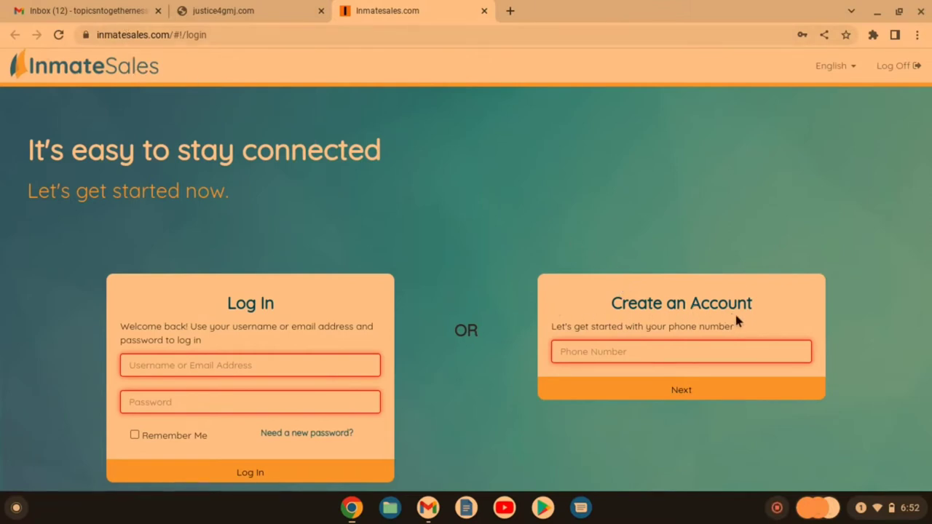
# Step: Paste the new account's phone number into the Create an Account form
pyautogui.click(600, 352)
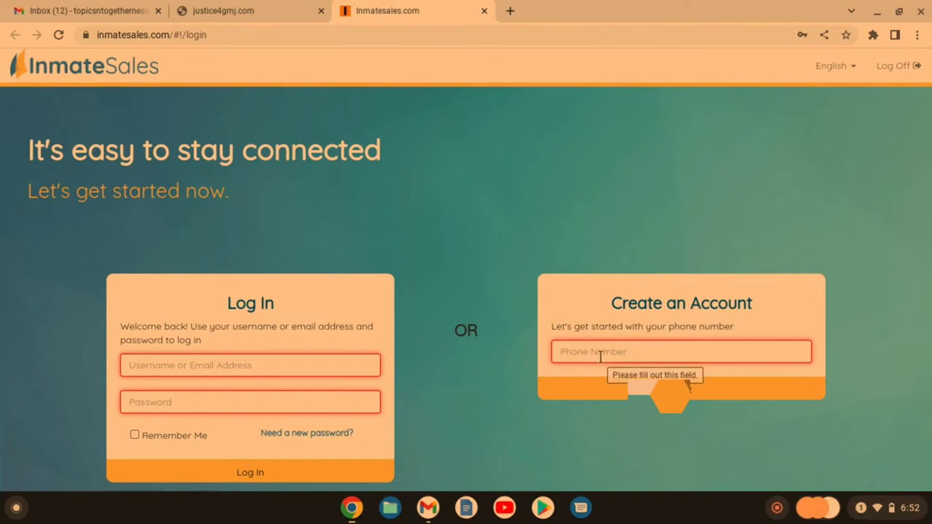
pyautogui.hotkey('ctrl', 'v')
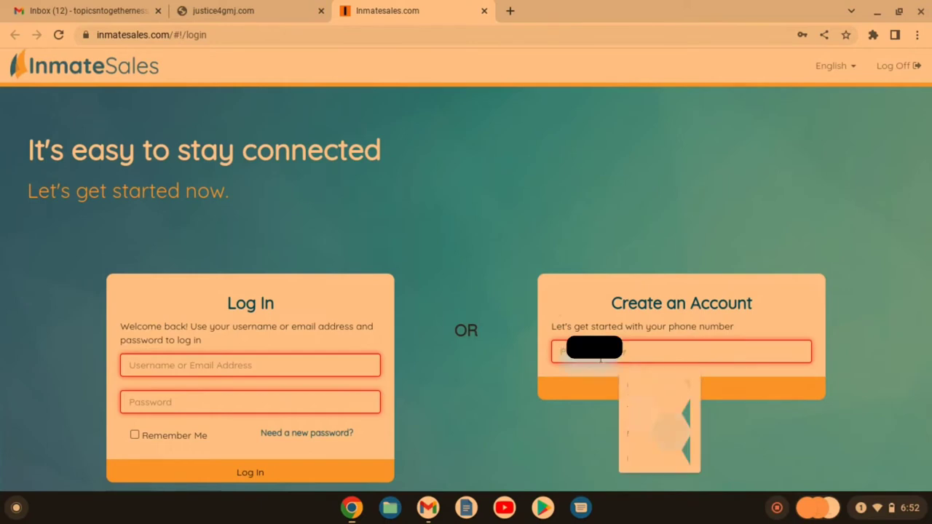
pyautogui.hotkey('ctrl', 'v')
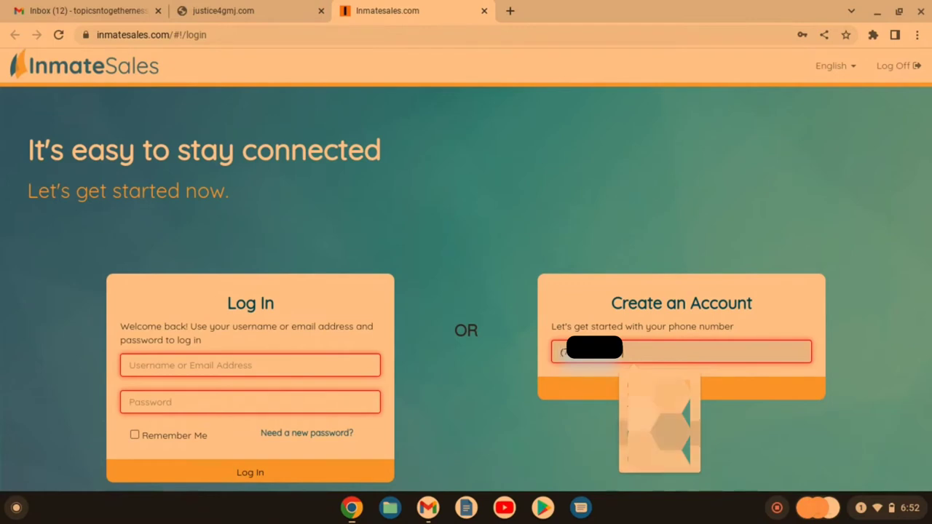
pyautogui.click(630, 437)
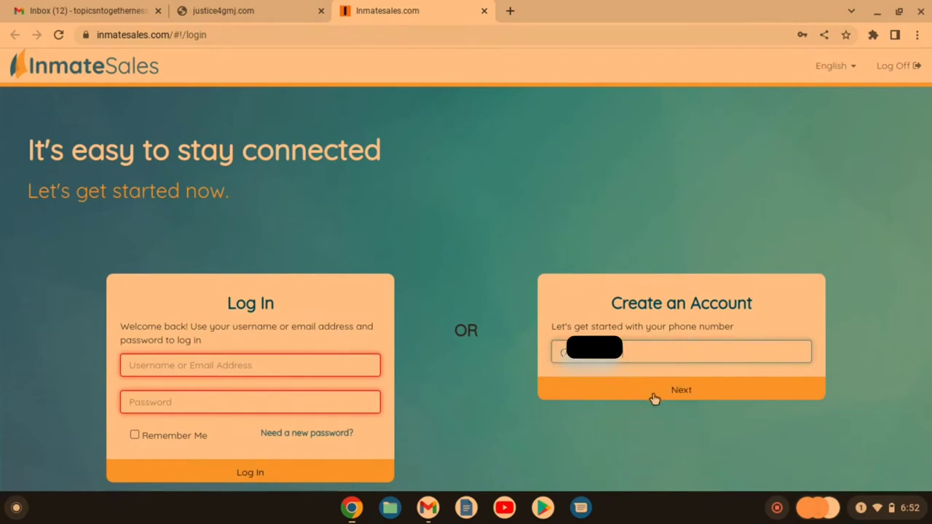
# Step: Submit the phone number, get the verification code by text, and enter the received code
pyautogui.click(654, 397)
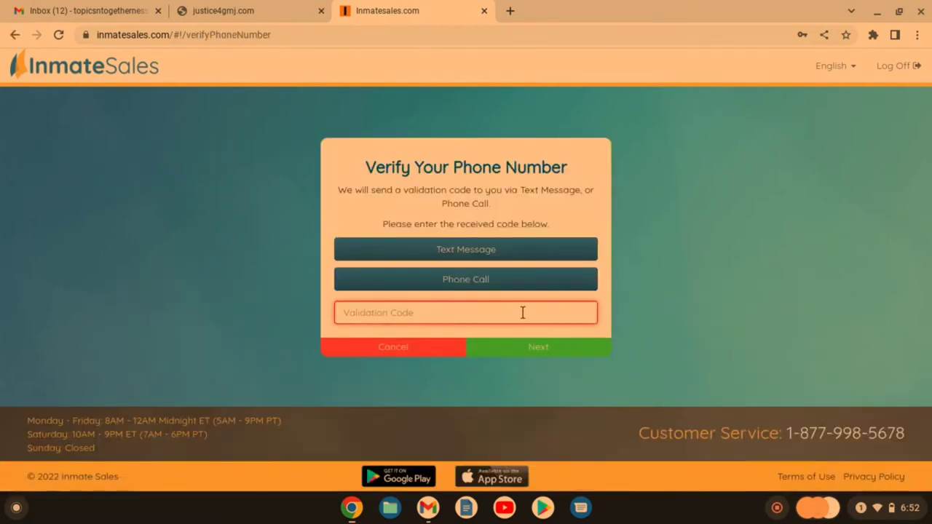
pyautogui.click(480, 254)
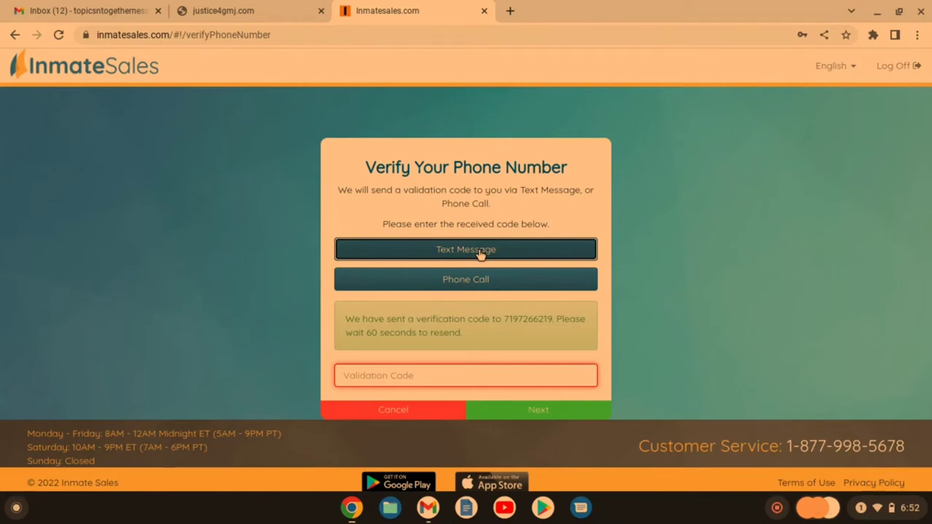
pyautogui.click(464, 377)
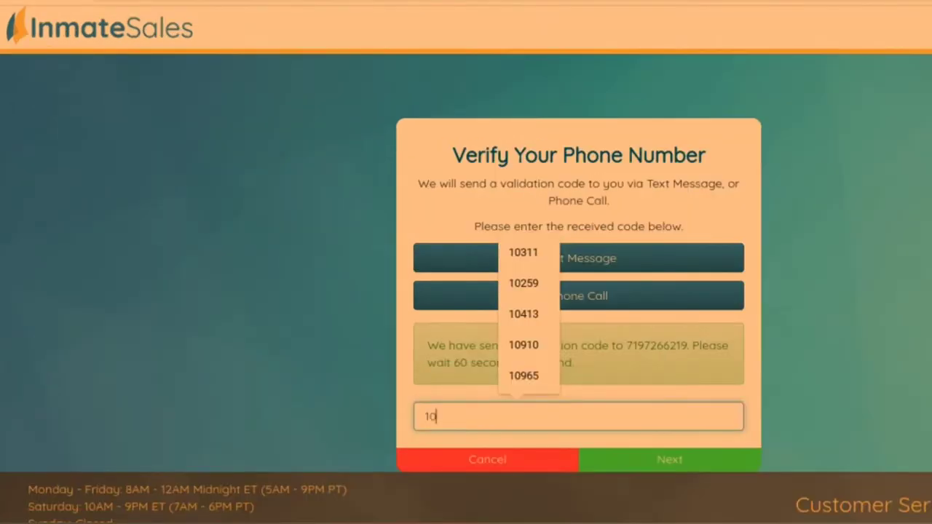
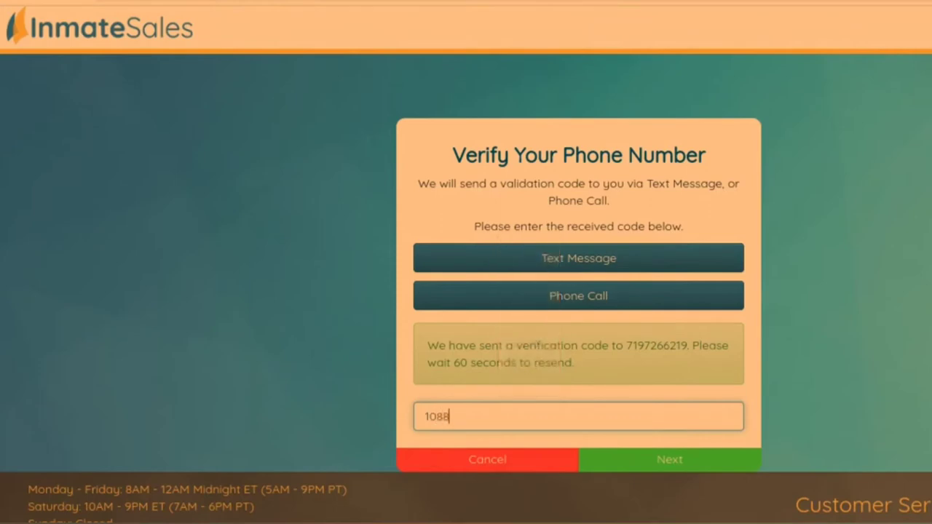
pyautogui.click(668, 461)
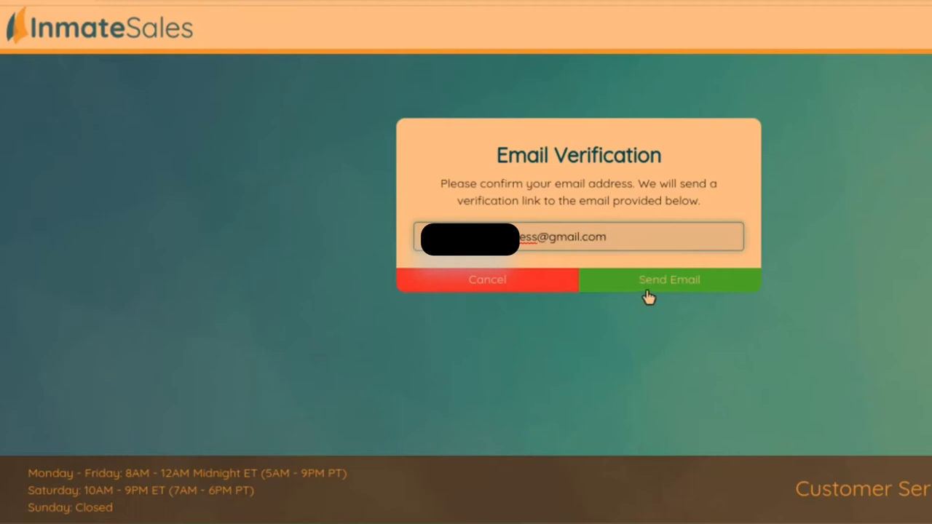
# Step: Send the verification link to the entered email address
pyautogui.click(649, 294)
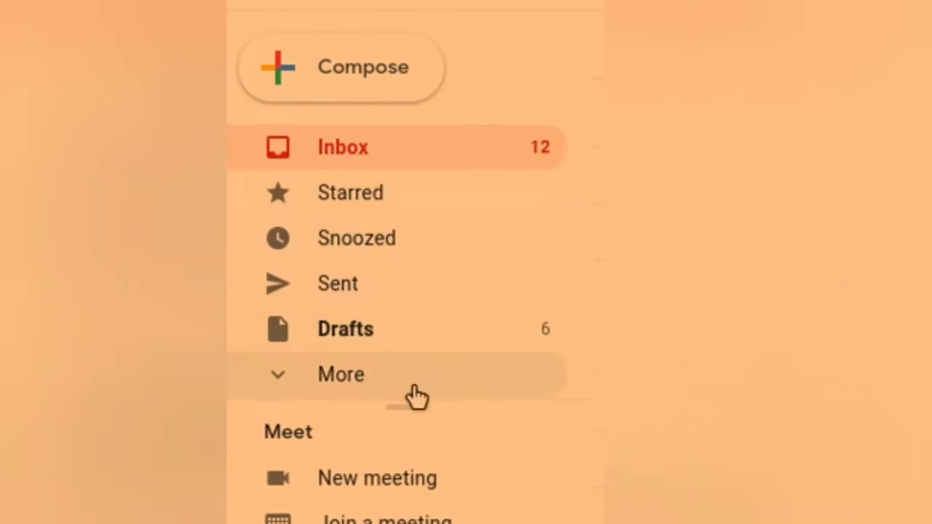
# Step: Find admin's 'Verify Email' message in Gmail's Spam folder and follow its verification link
pyautogui.click(417, 397)
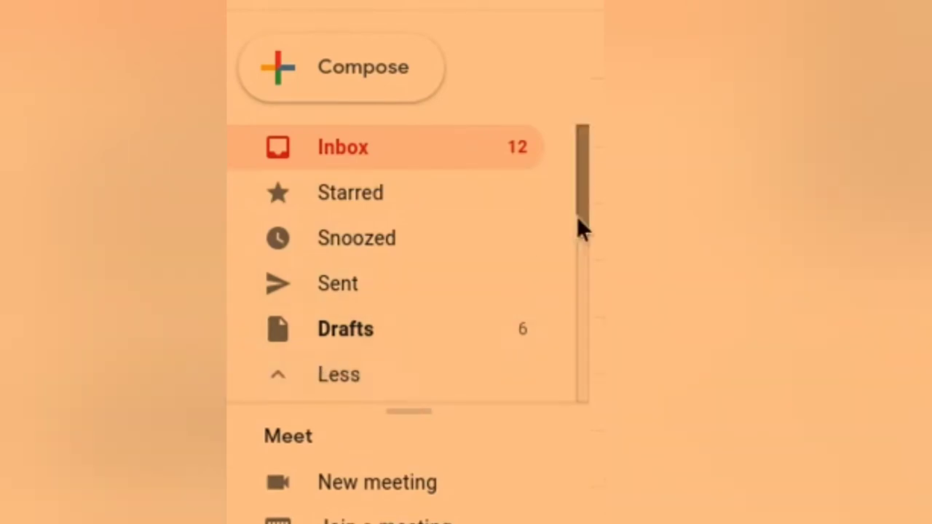
pyautogui.moveTo(583, 226); pyautogui.dragTo(574, 327)
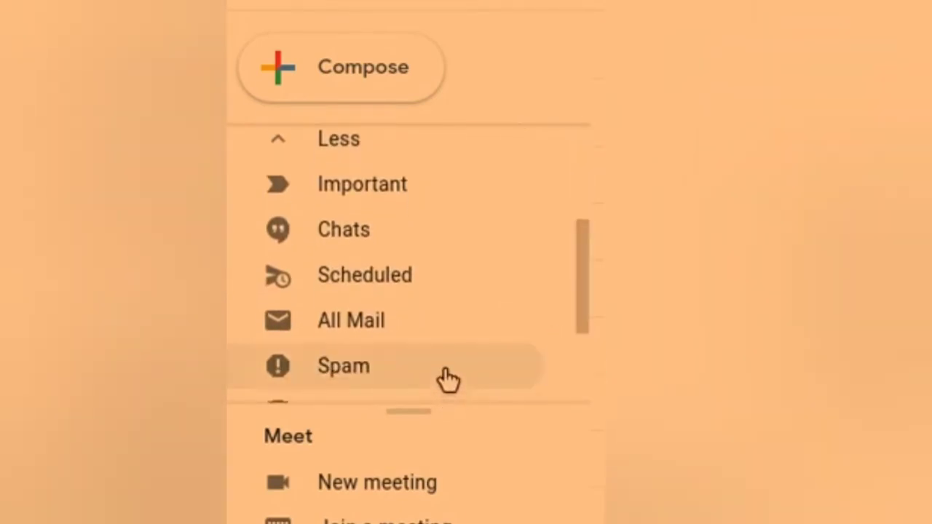
pyautogui.click(445, 371)
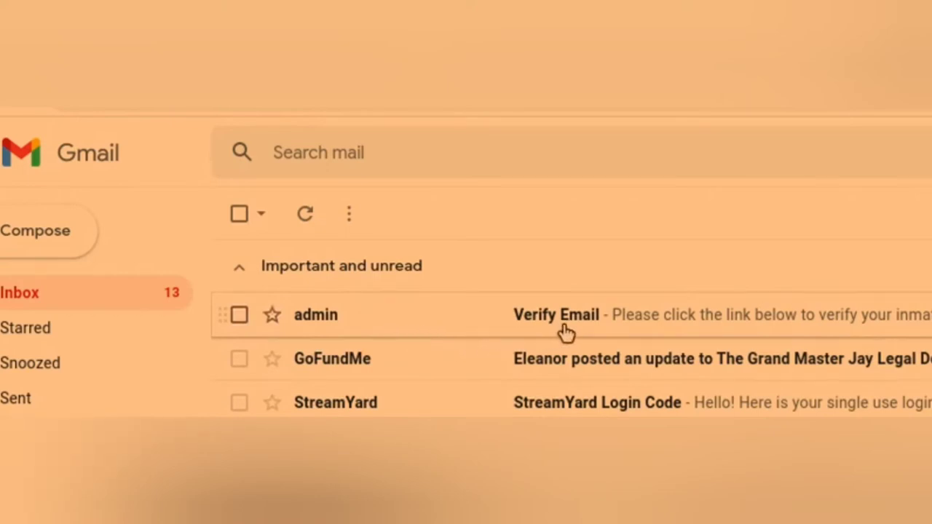
pyautogui.click(611, 323)
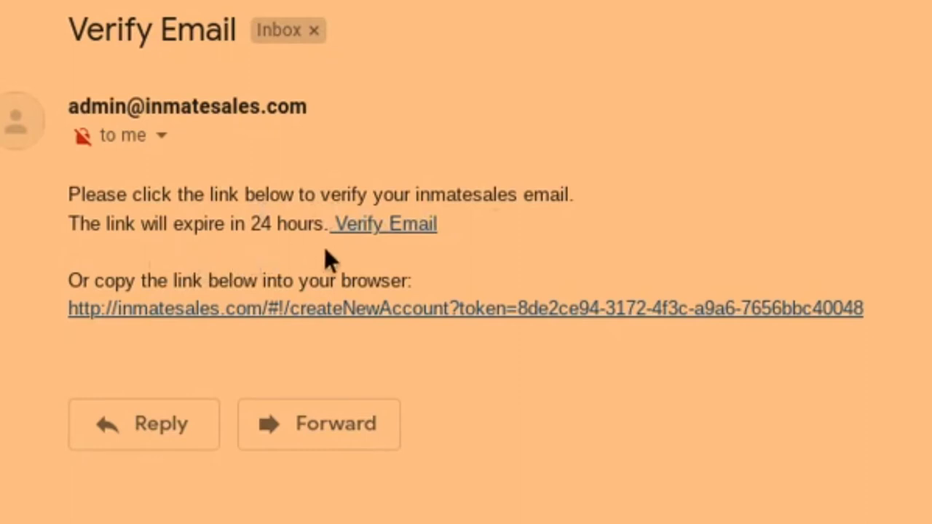
pyautogui.click(377, 225)
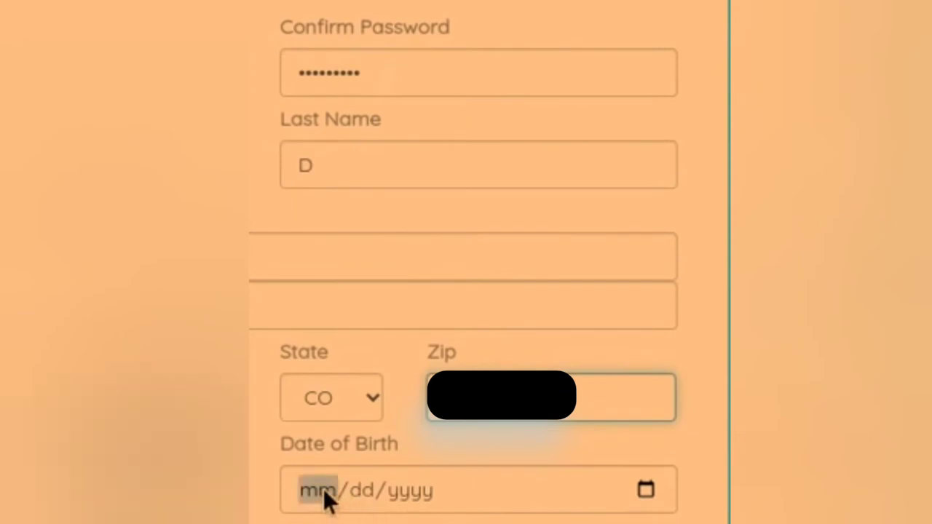
# Step: Move to the blank Date of Birth field after filling passwords, name, address, state CO and zip
pyautogui.click(323, 489)
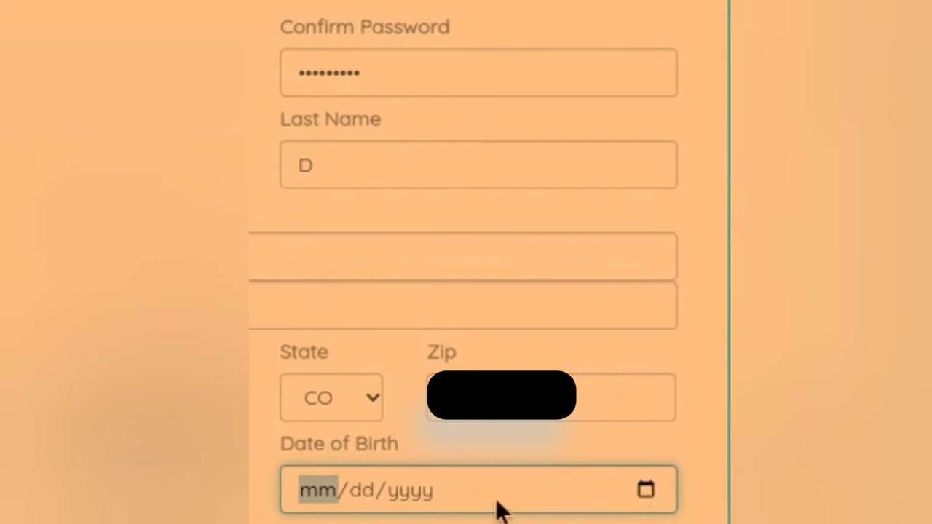
# Step: Set the birth month to February 1984 in the Date of Birth calendar picker
pyautogui.click(646, 494)
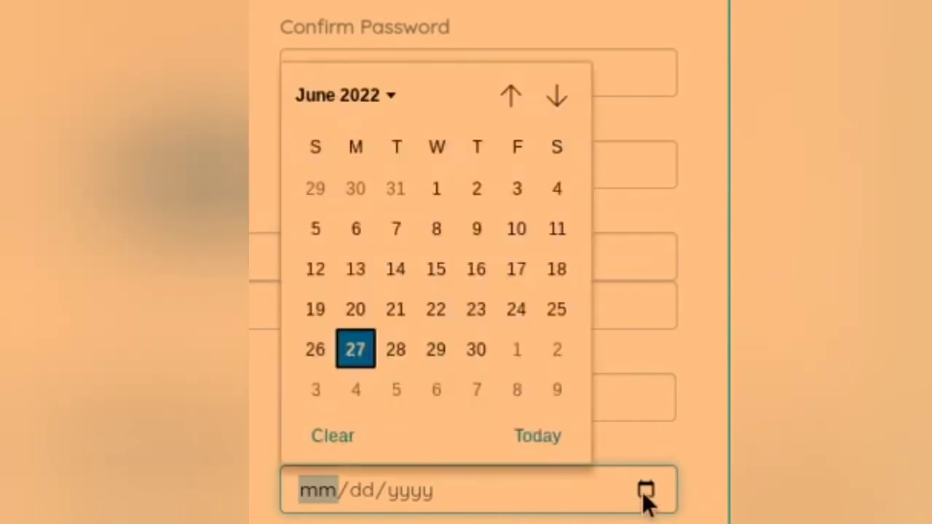
pyautogui.click(367, 93)
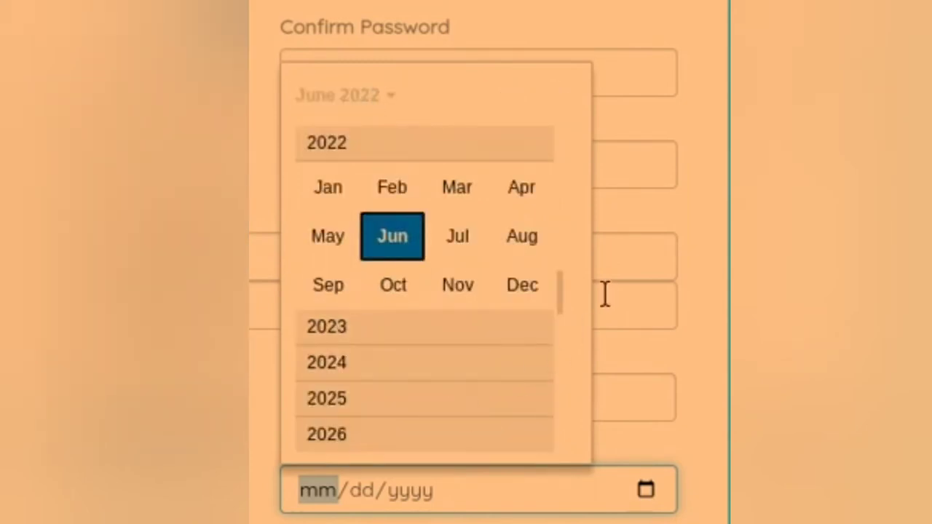
pyautogui.moveTo(559, 298); pyautogui.dragTo(561, 372)
pyautogui.scroll(-10, 562, 372)
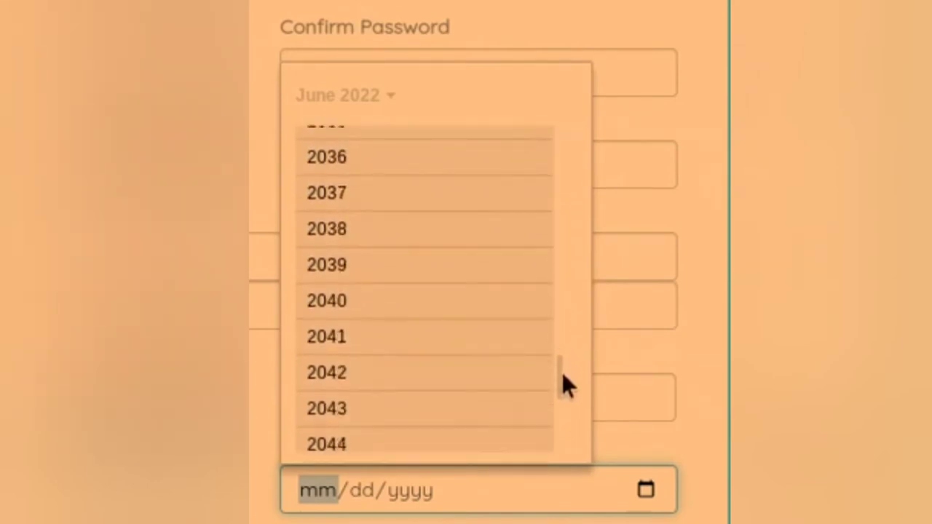
pyautogui.scroll(-2, 562, 371)
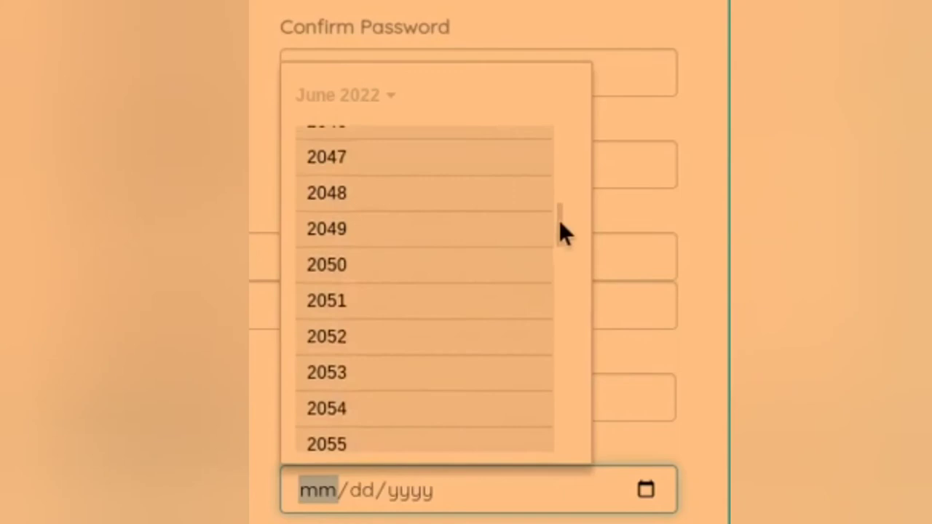
pyautogui.scroll(5, 554, 187)
pyautogui.scroll(13, 554, 187)
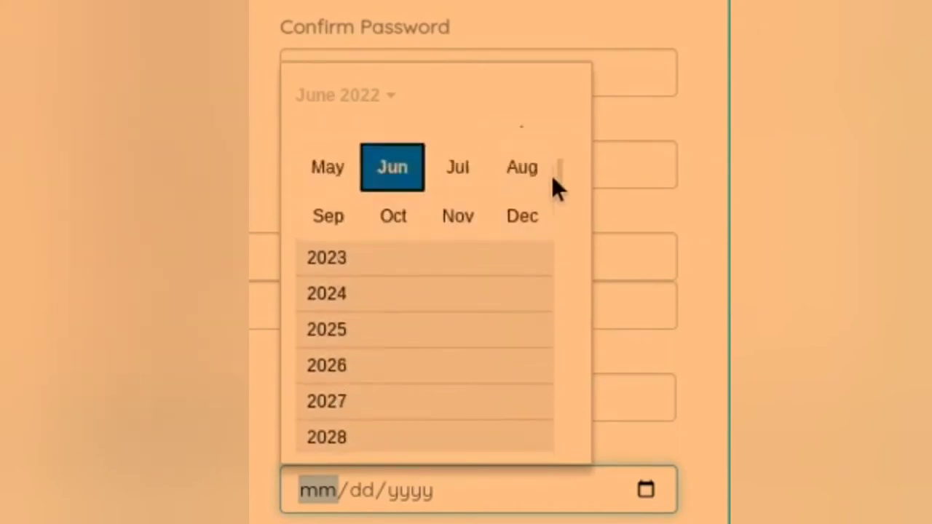
pyautogui.scroll(12, 555, 235)
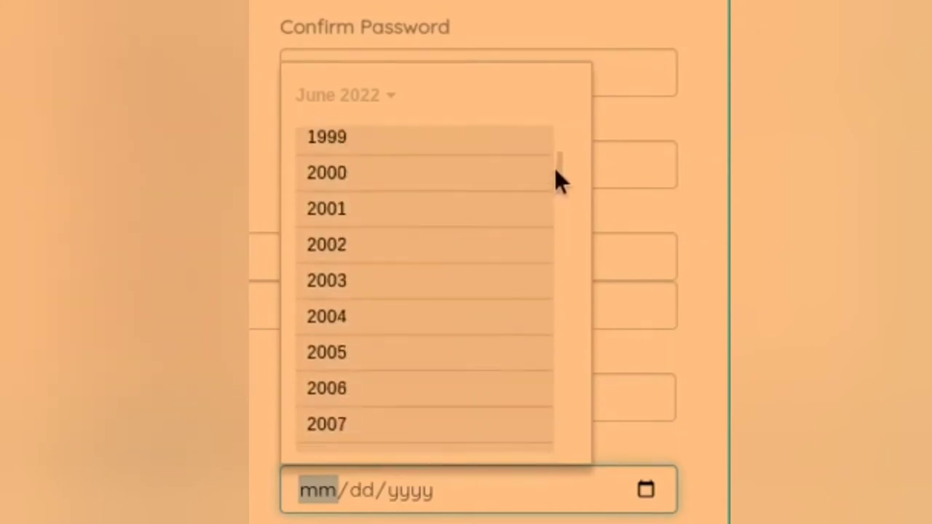
pyautogui.scroll(6, 554, 190)
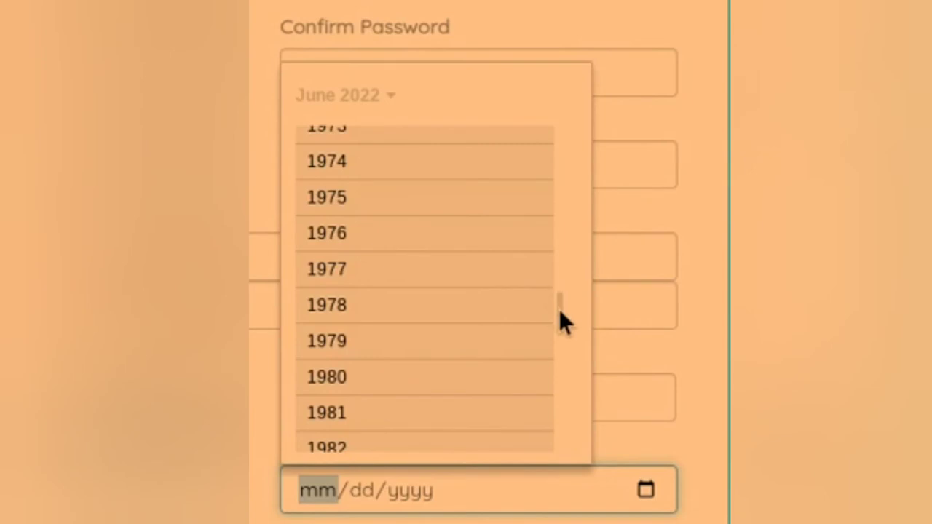
pyautogui.scroll(-3, 559, 321)
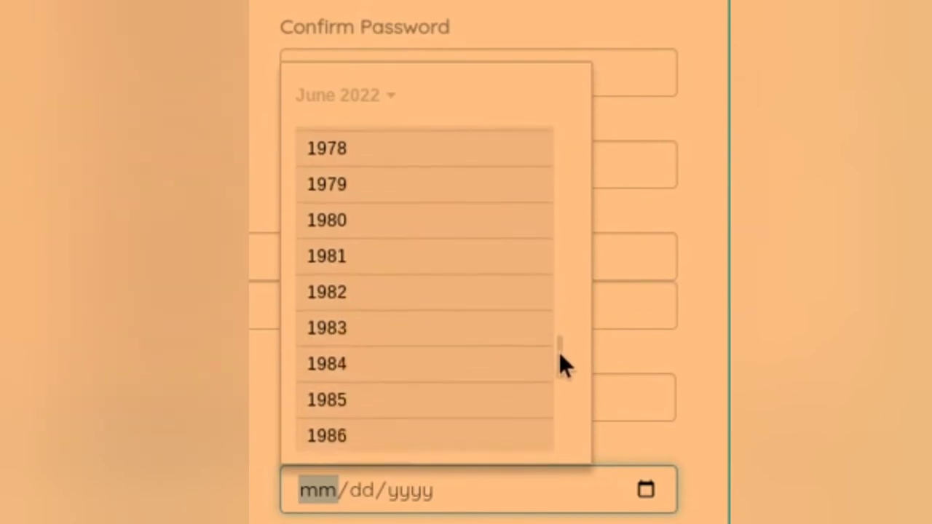
pyautogui.click(372, 332)
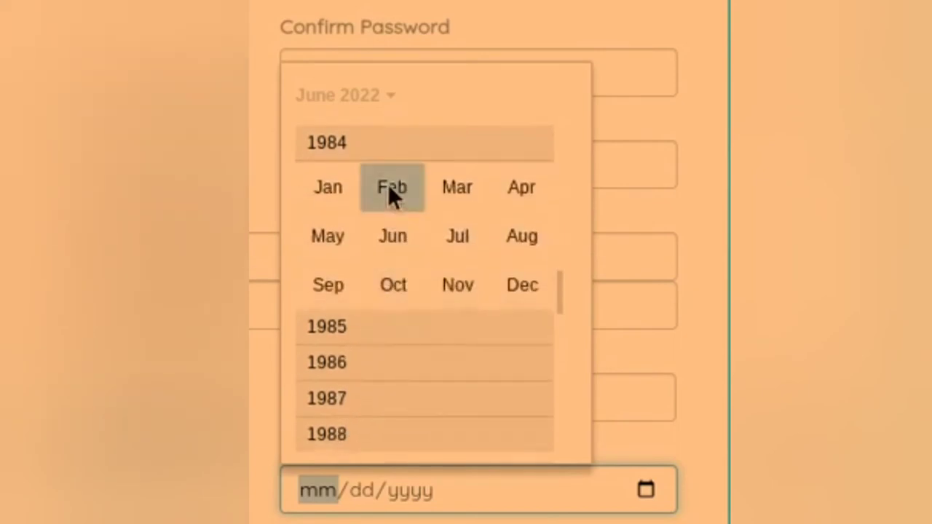
pyautogui.click(389, 188)
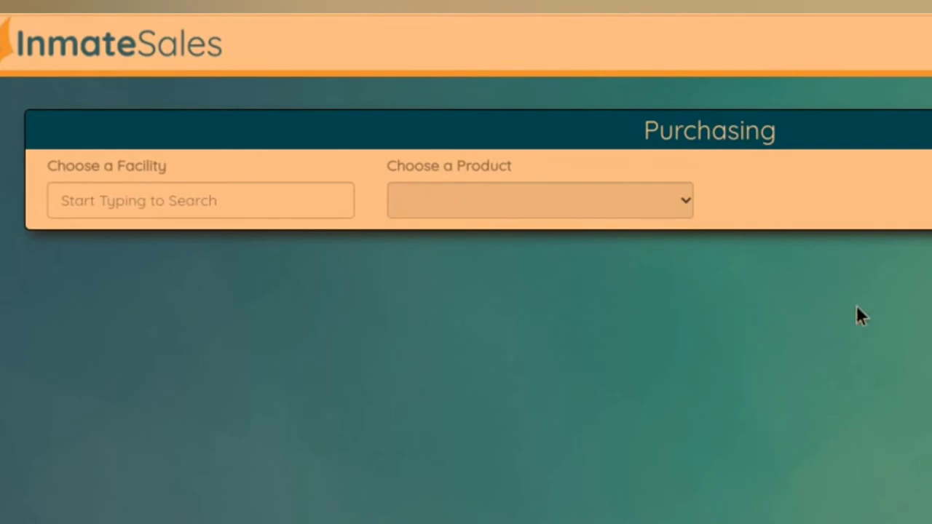
# Step: Search 'oldha' to choose the Oldham County Kentucky facility, then select the PIN DEBIT product
pyautogui.click(139, 209)
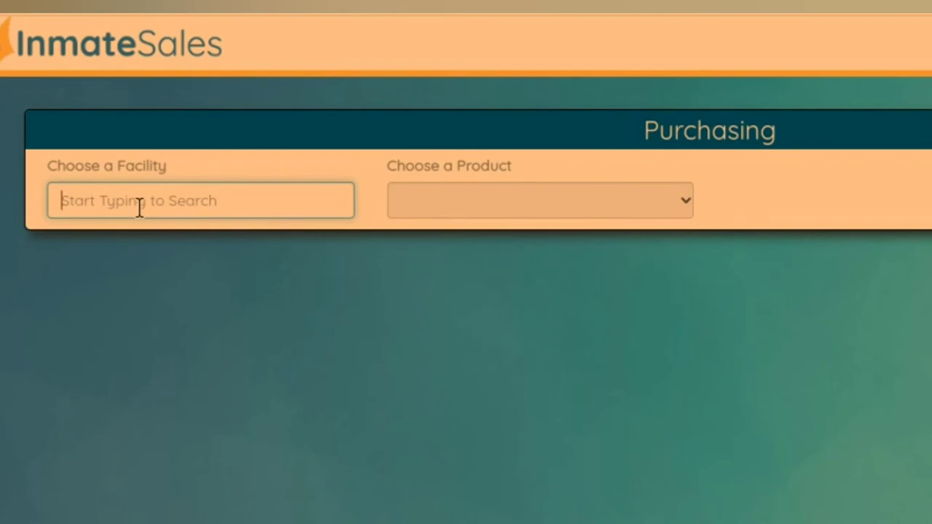
pyautogui.write('old')
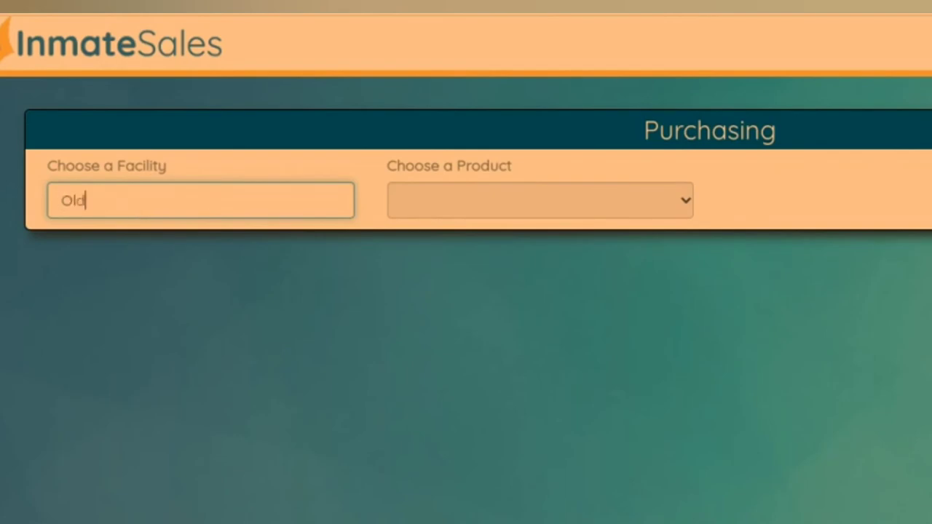
pyautogui.write('ha')
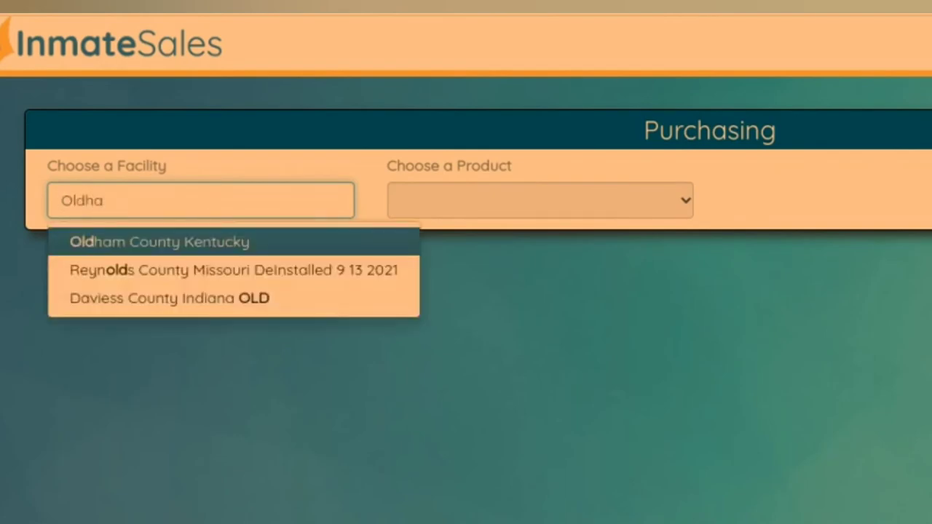
pyautogui.click(146, 251)
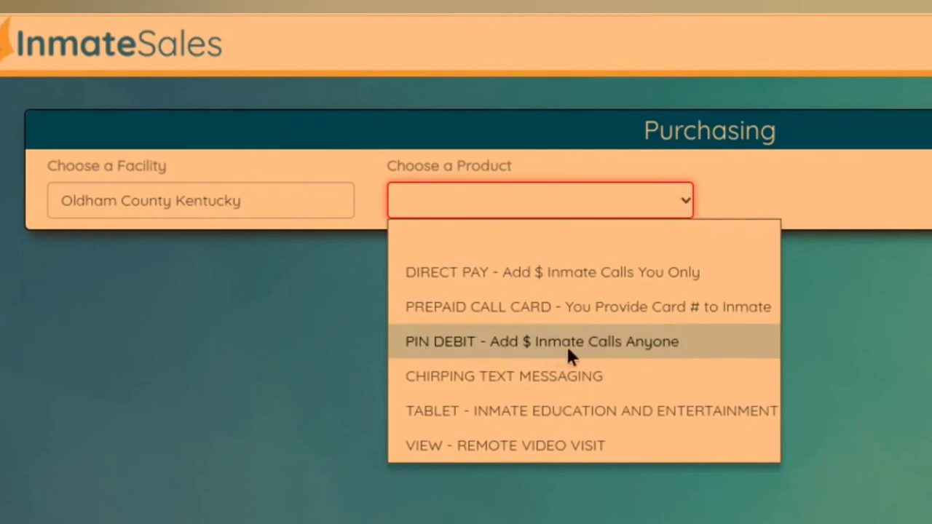
pyautogui.click(616, 343)
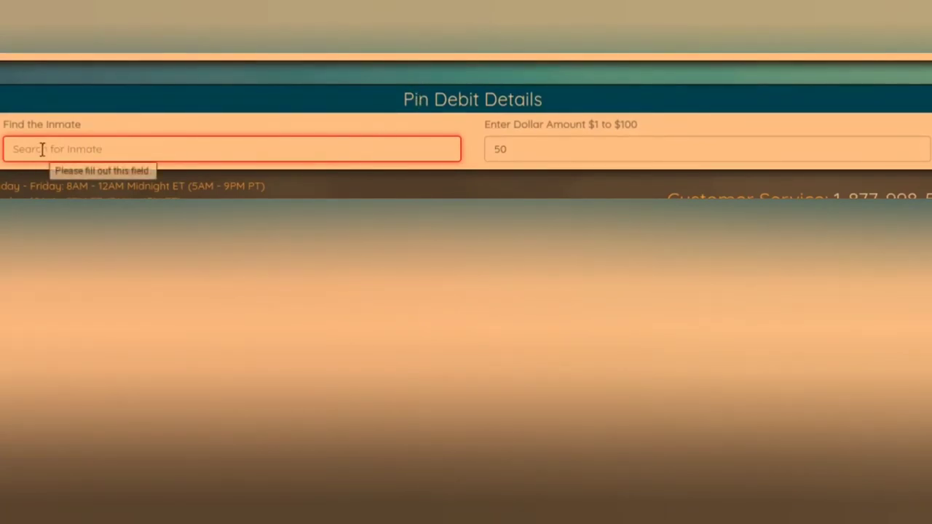
# Step: Type the inmate's name into the Find the Inmate field to get matching suggestions
pyautogui.click(111, 152)
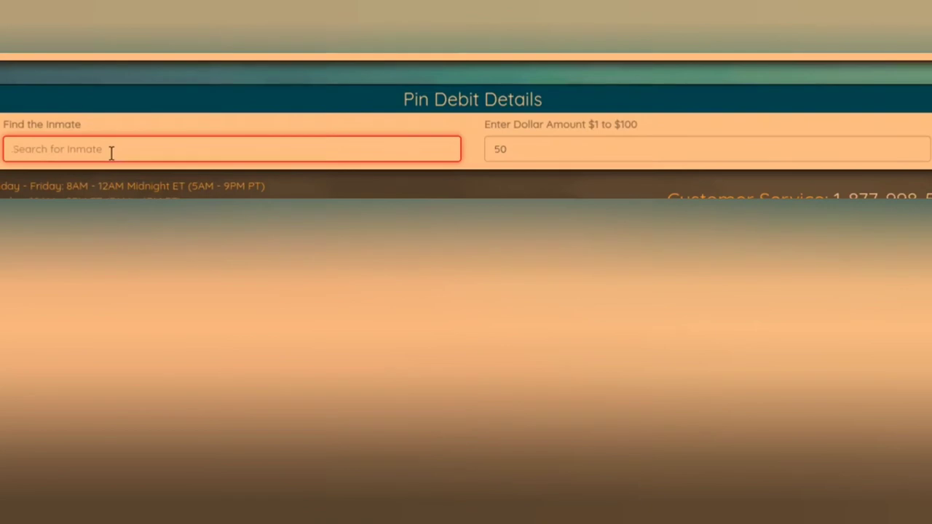
pyautogui.write('Joh')
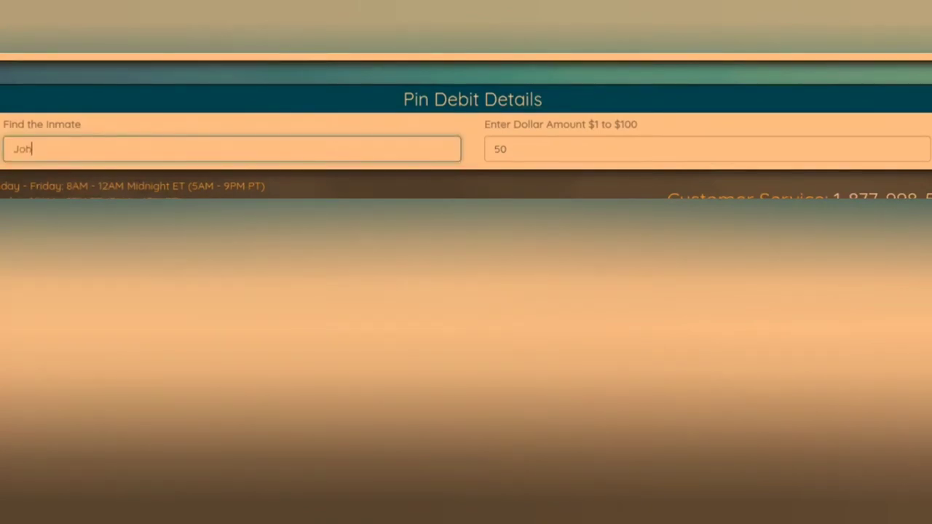
pyautogui.write('n ')
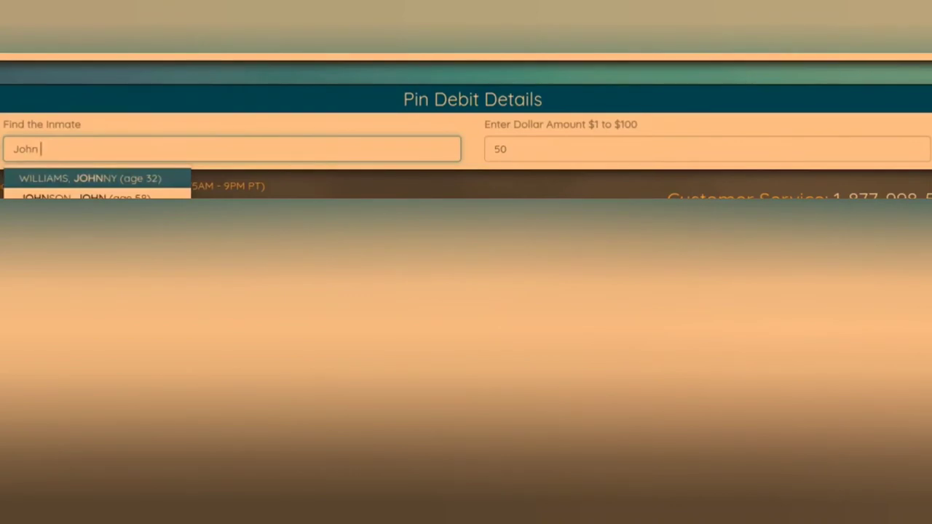
pyautogui.write('John')
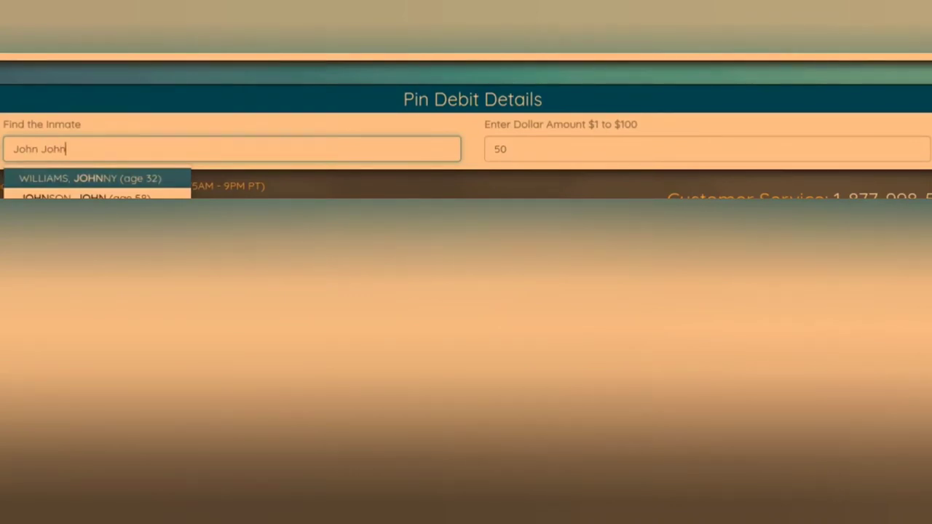